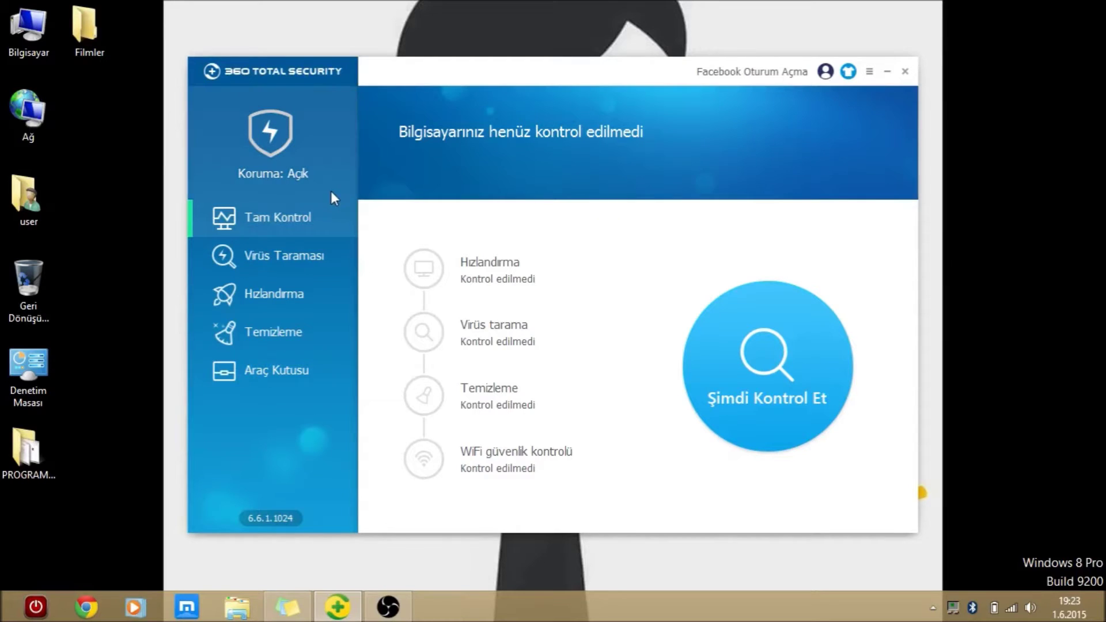
Look through the Virüs Taraması, Hızlandırma and Temizleme sections
left_click(296, 254)
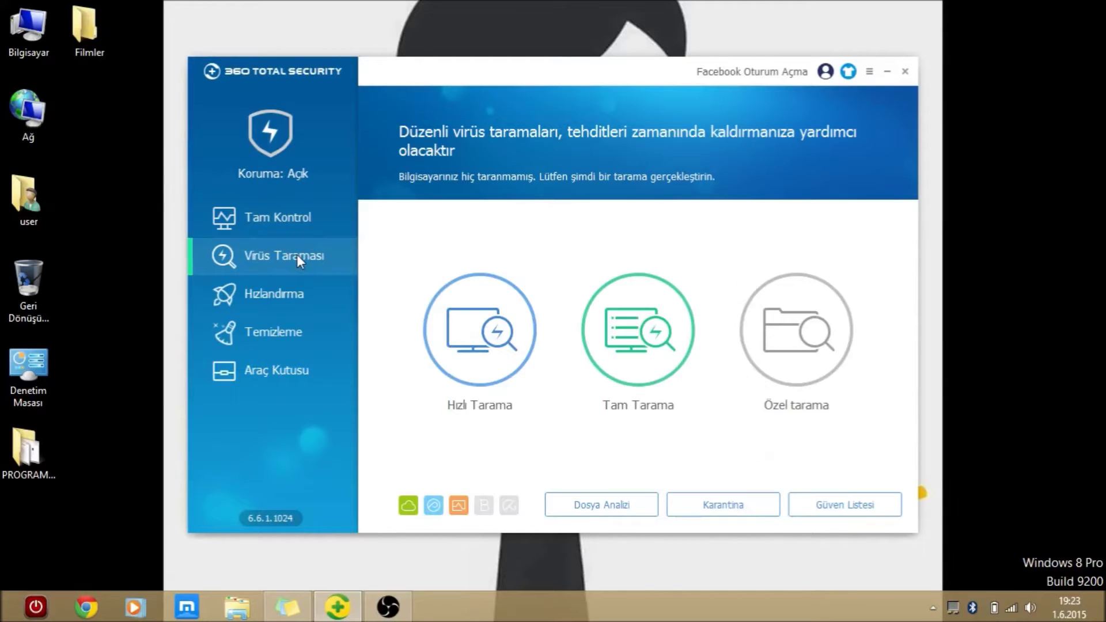
left_click(271, 294)
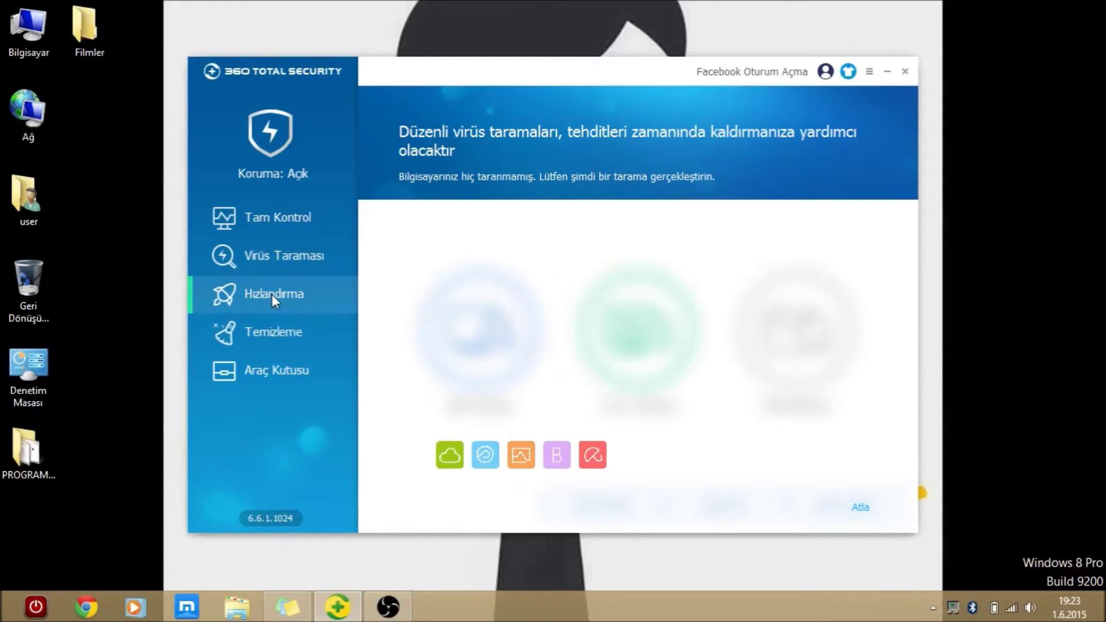
left_click(268, 338)
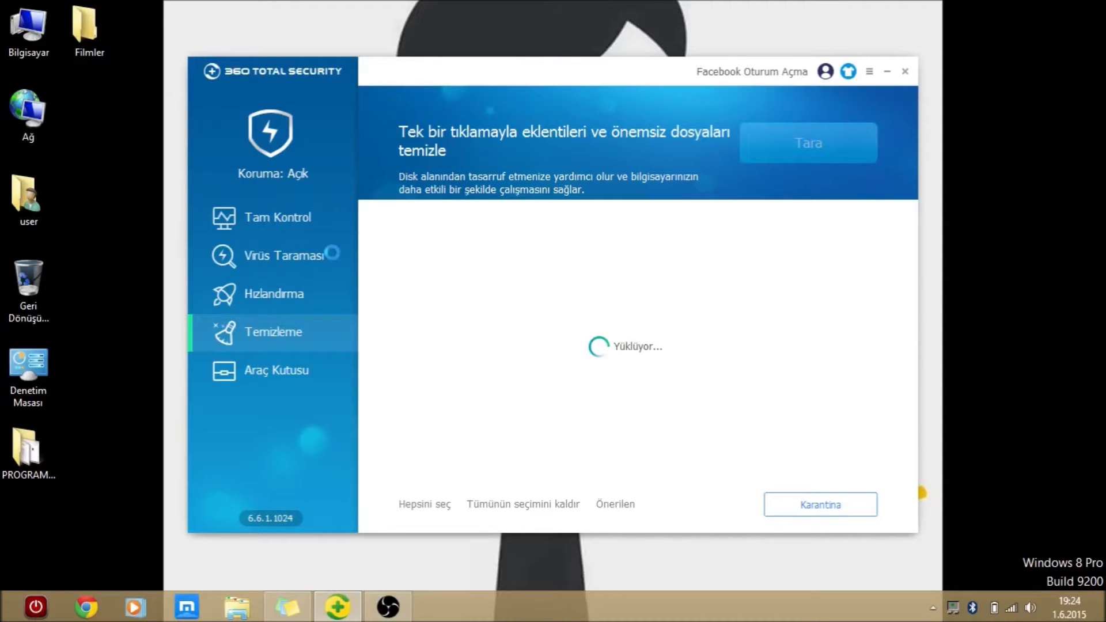
Start a full check of the computer from the Tam Kontrol section
left_click(306, 217)
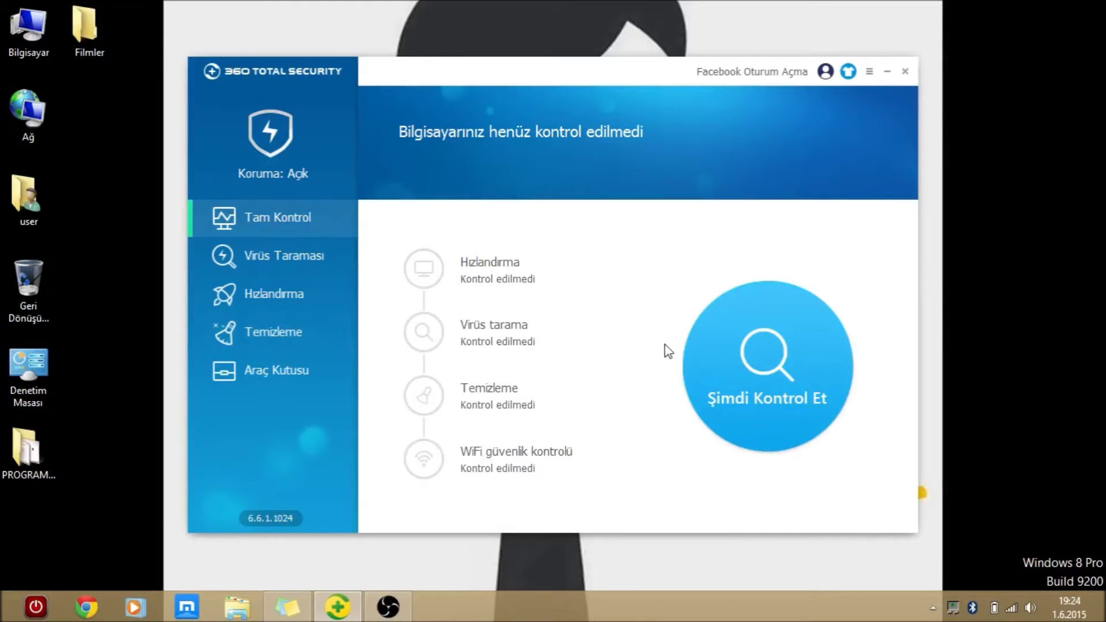
left_click(776, 357)
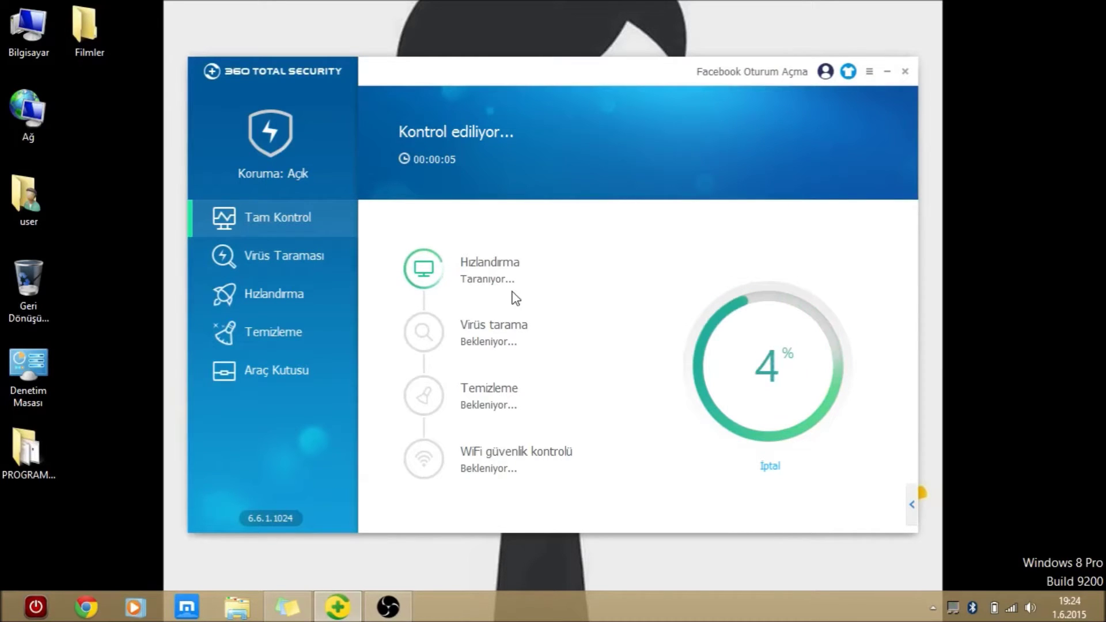
View the available virus scan types and examine the startup items offered for optimization under Hızlandırma
left_click(309, 257)
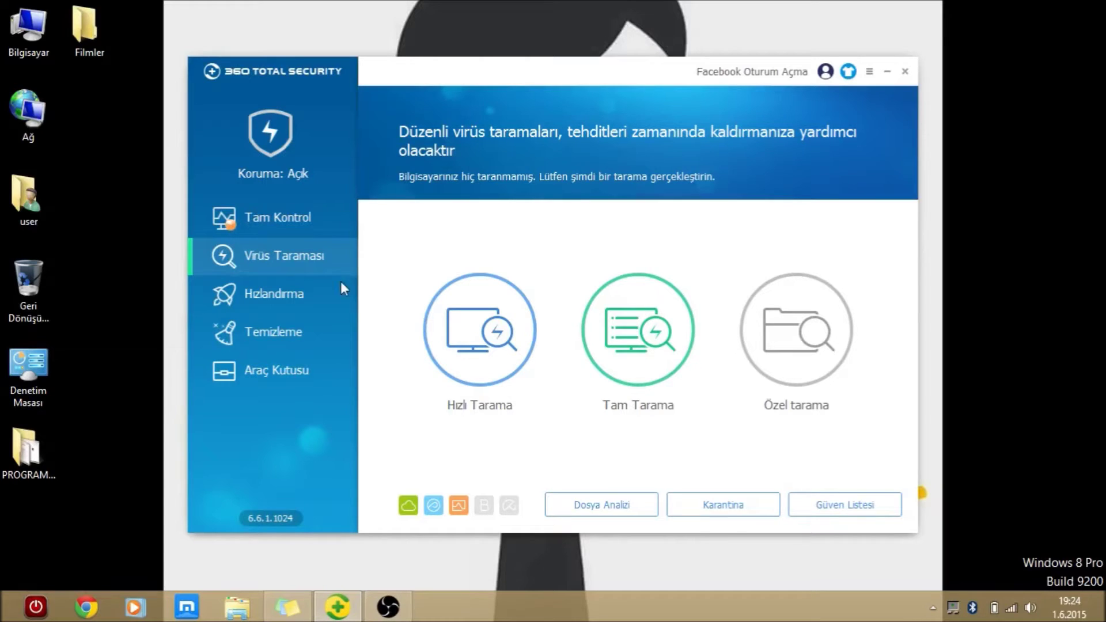
left_click(305, 299)
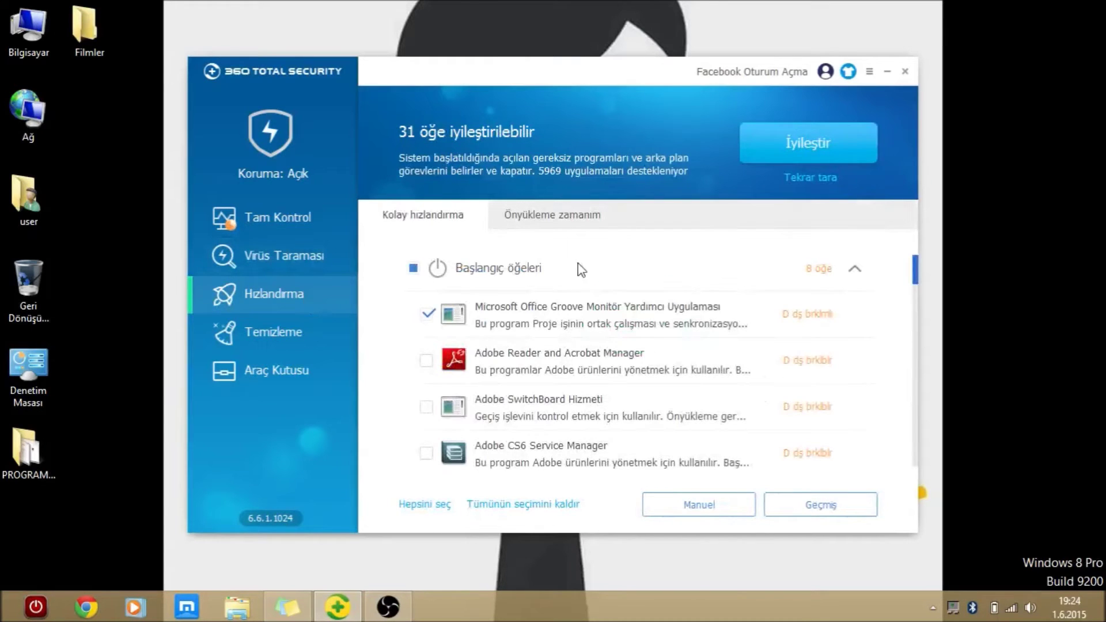
left_click_drag(917, 270, 914, 243)
Examine the plug-in and junk file categories that Temizleme can clean
left_click(295, 339)
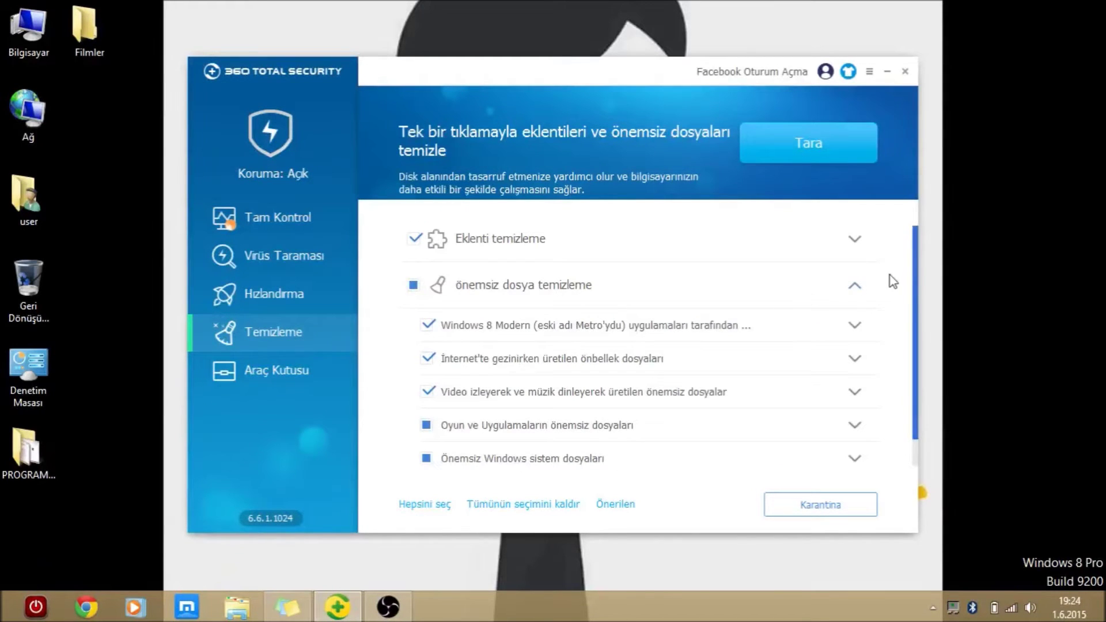
left_click_drag(920, 303, 919, 350)
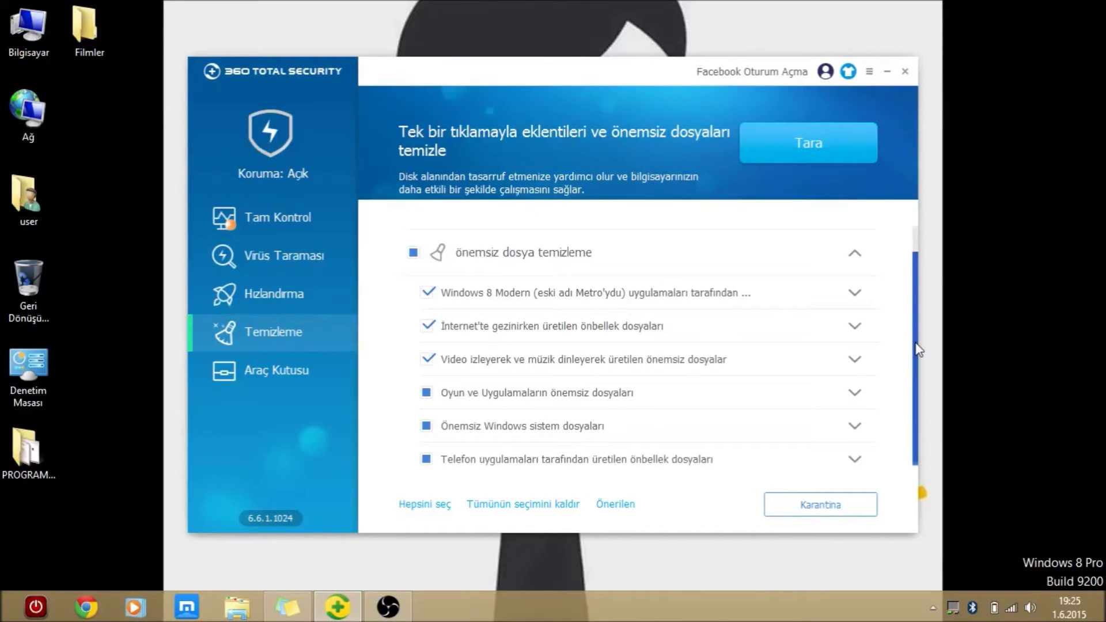
left_click_drag(920, 351, 914, 290)
scroll(896, 353, "down", 1)
scroll(906, 314, "up", 1)
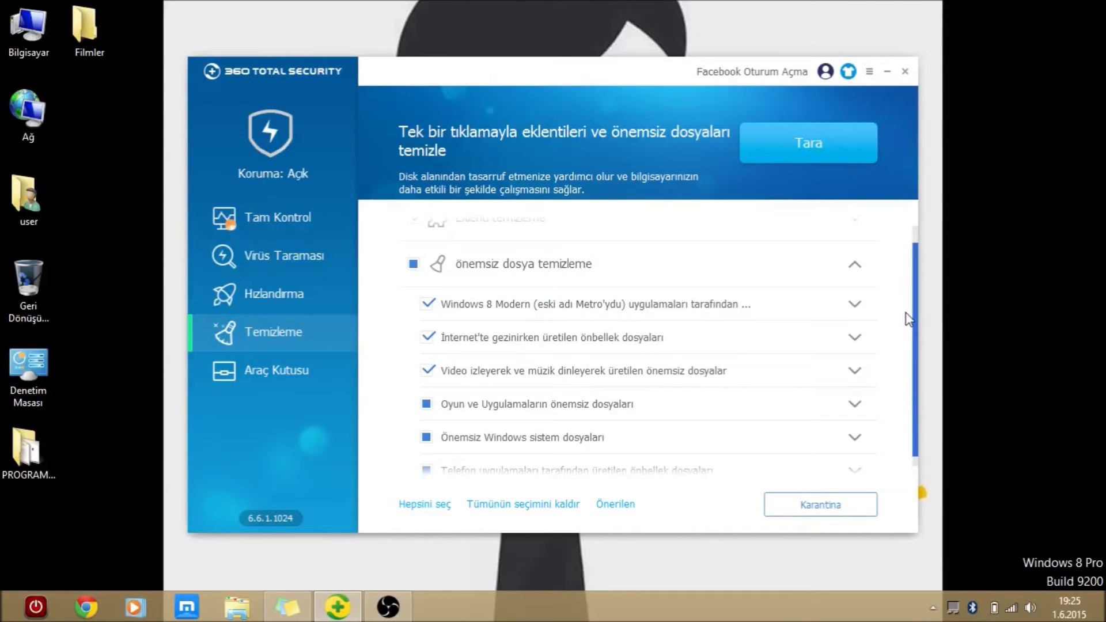
View the tools in Araç Kutusu and go back to the running full check
left_click(318, 369)
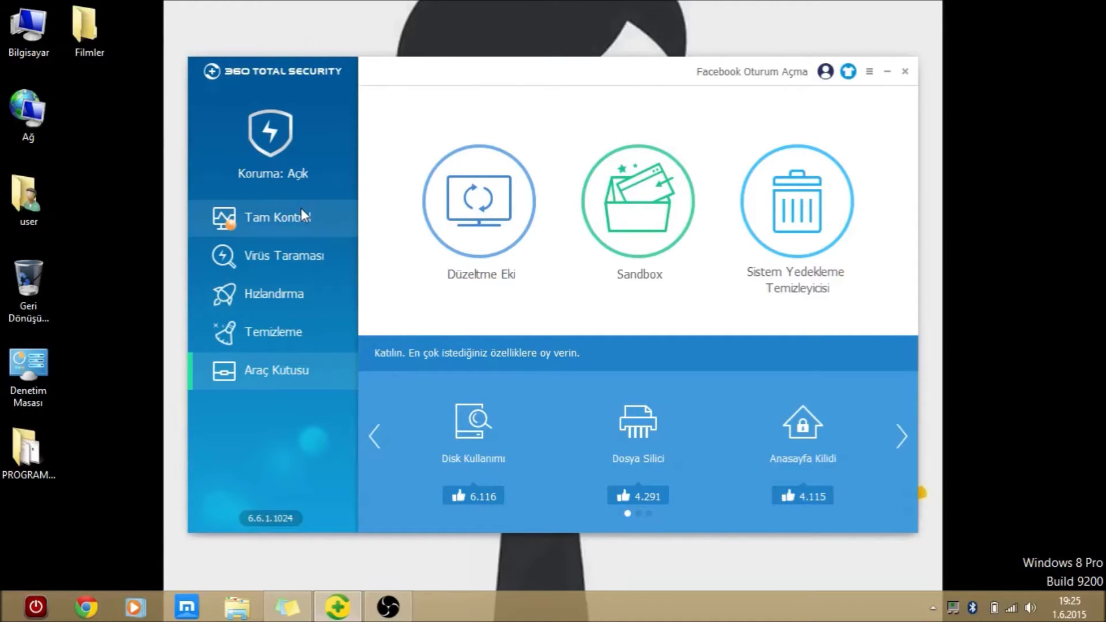
left_click(285, 222)
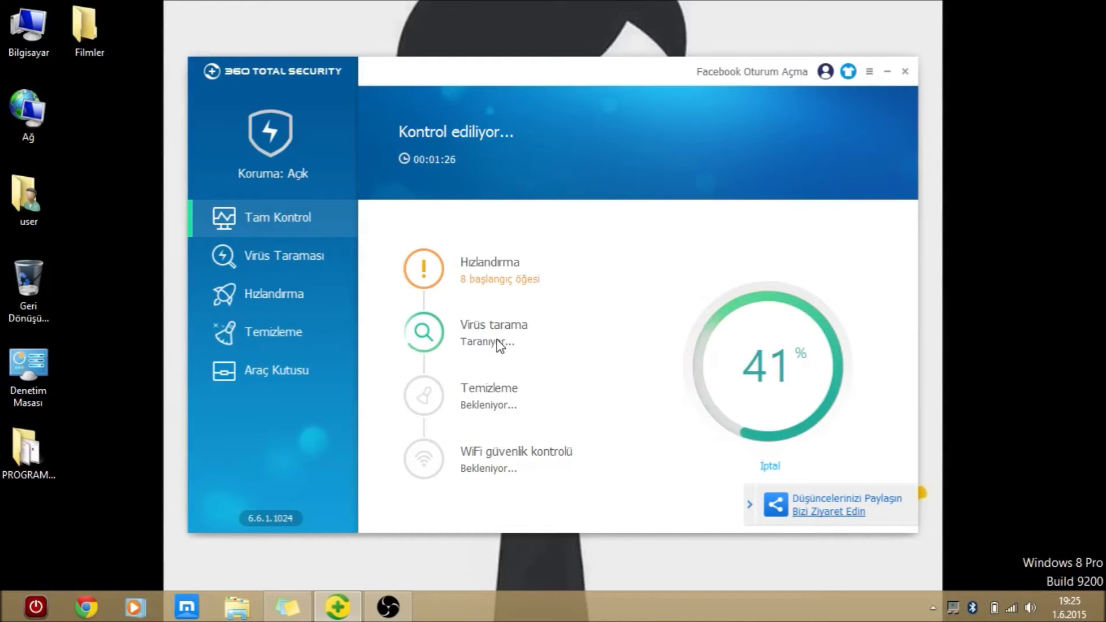
Open the protection overview and expand the Gizlilik, İnternet and Sistem Koruması categories to view their layers
left_click(293, 154)
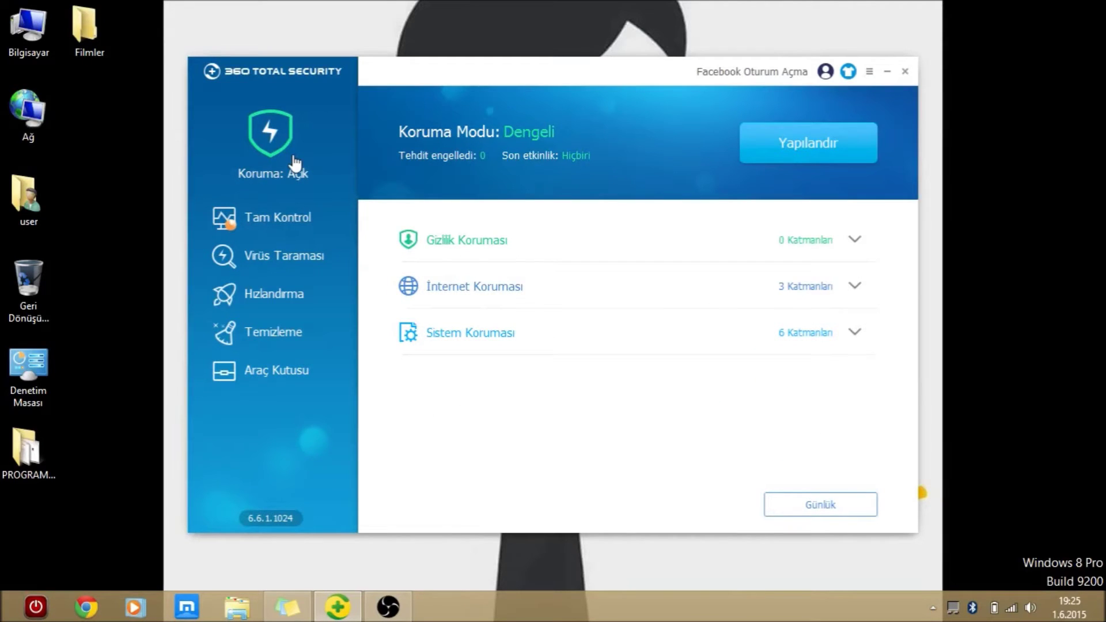
left_click(495, 256)
left_click(485, 311)
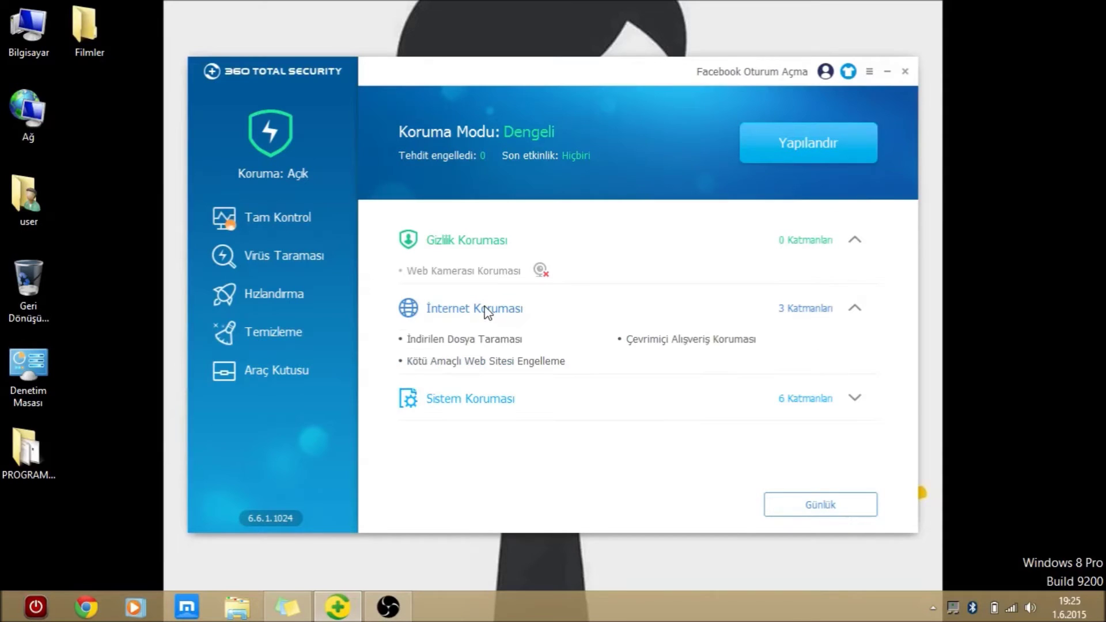
left_click(470, 400)
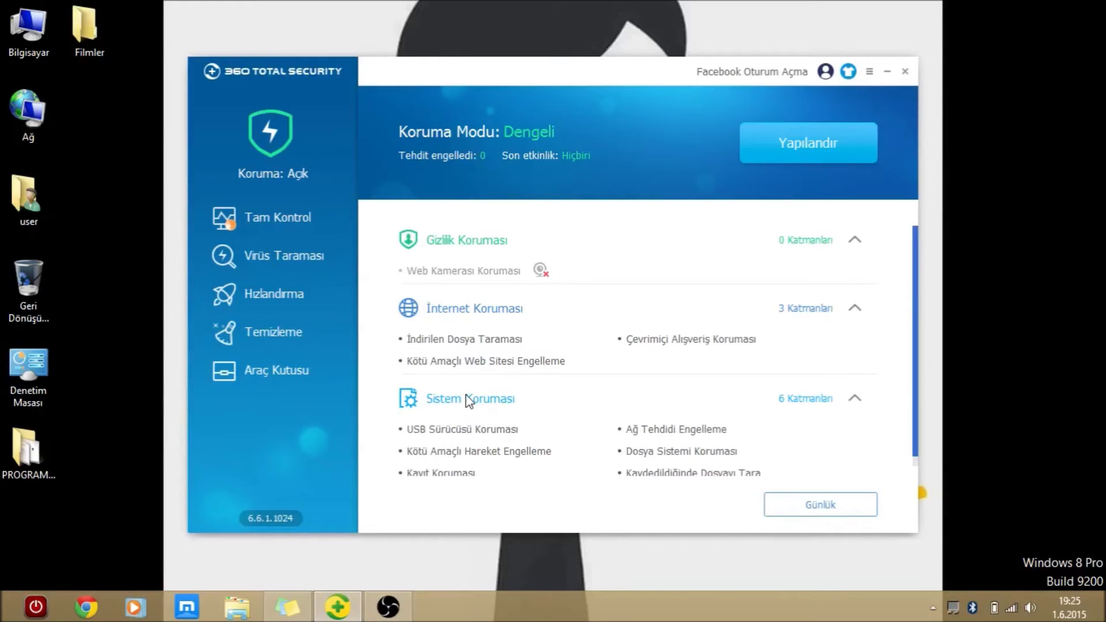
Open the protection configuration and compare the layers of the Performans, Dengeli, Güvenlik and Özel modes
left_click(857, 164)
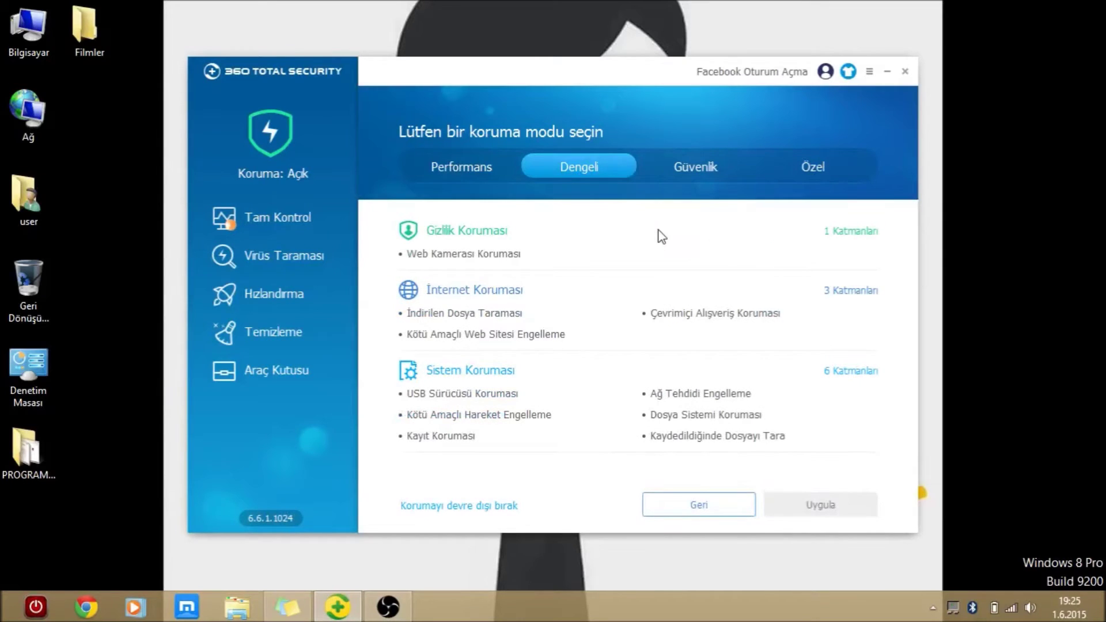
left_click(439, 165)
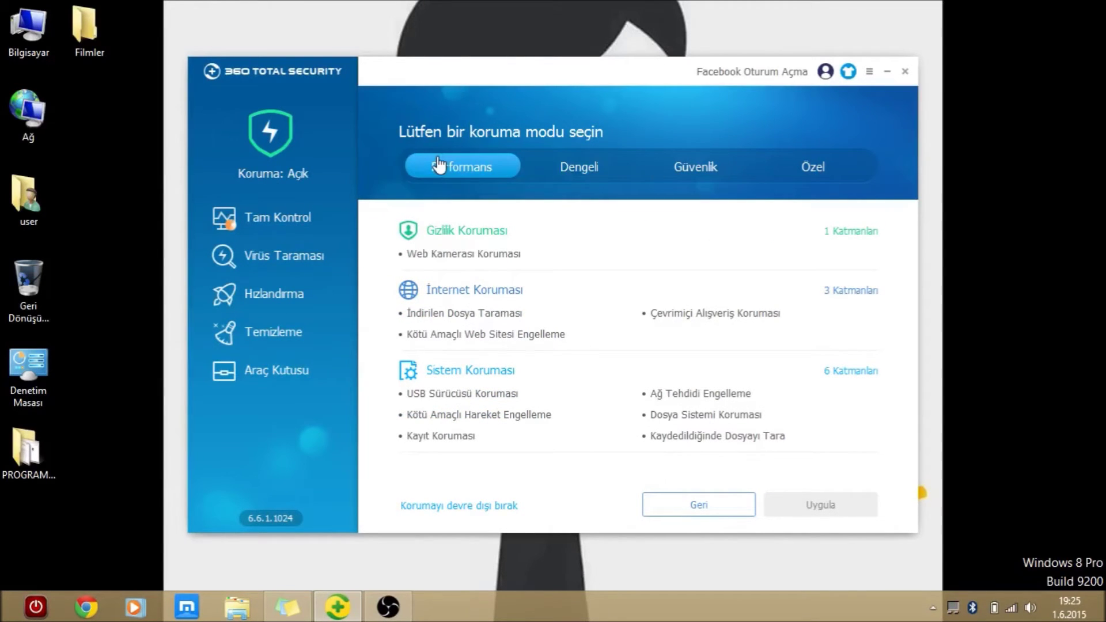
left_click(597, 168)
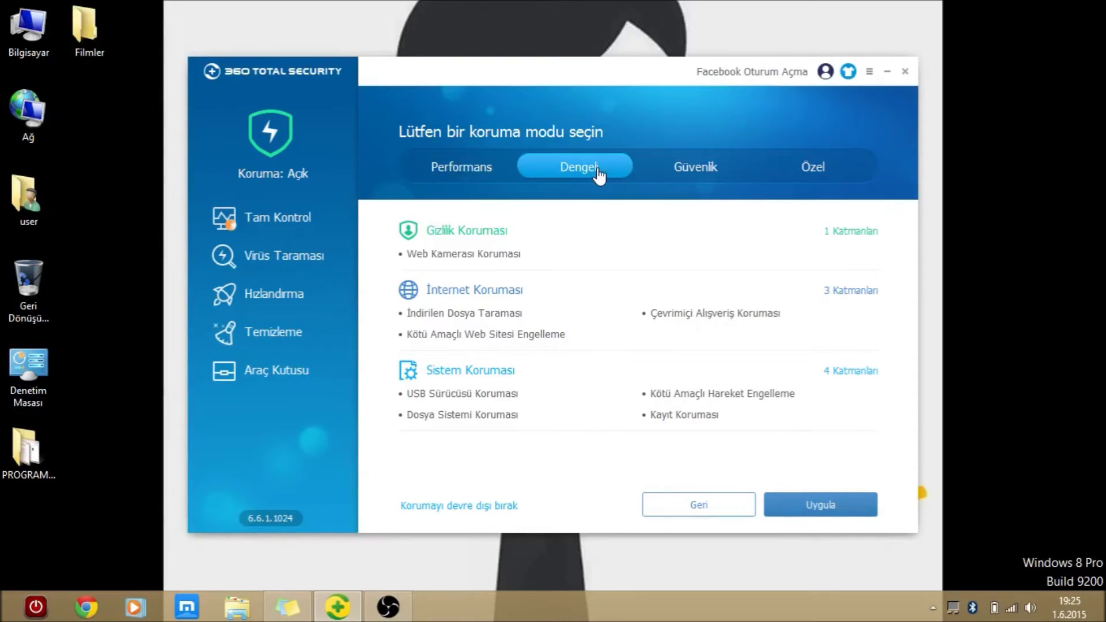
left_click(687, 171)
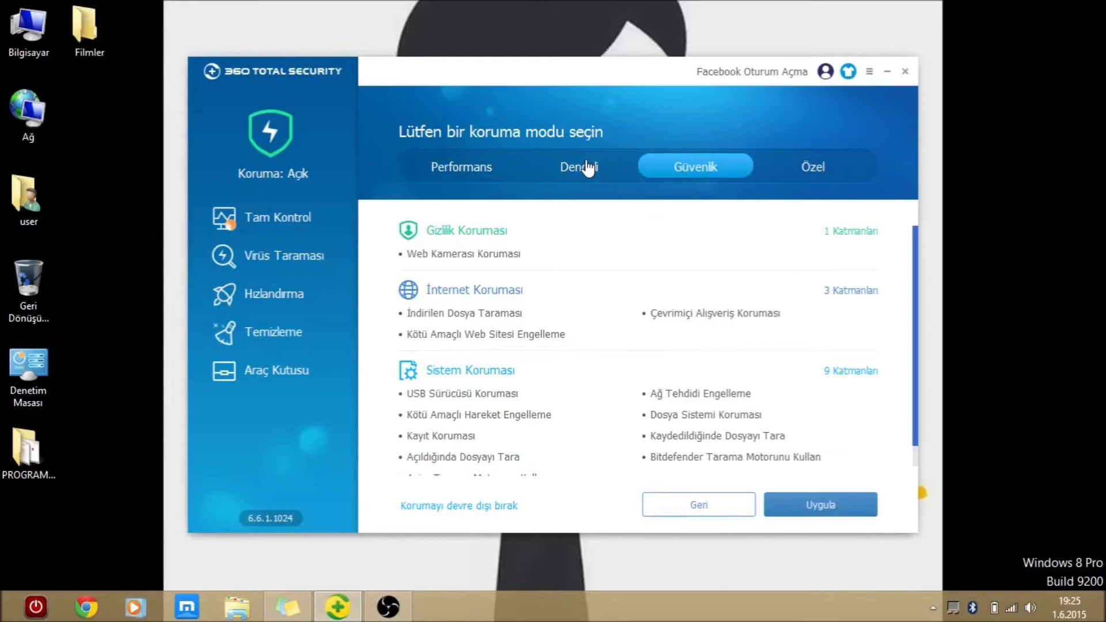
left_click(806, 167)
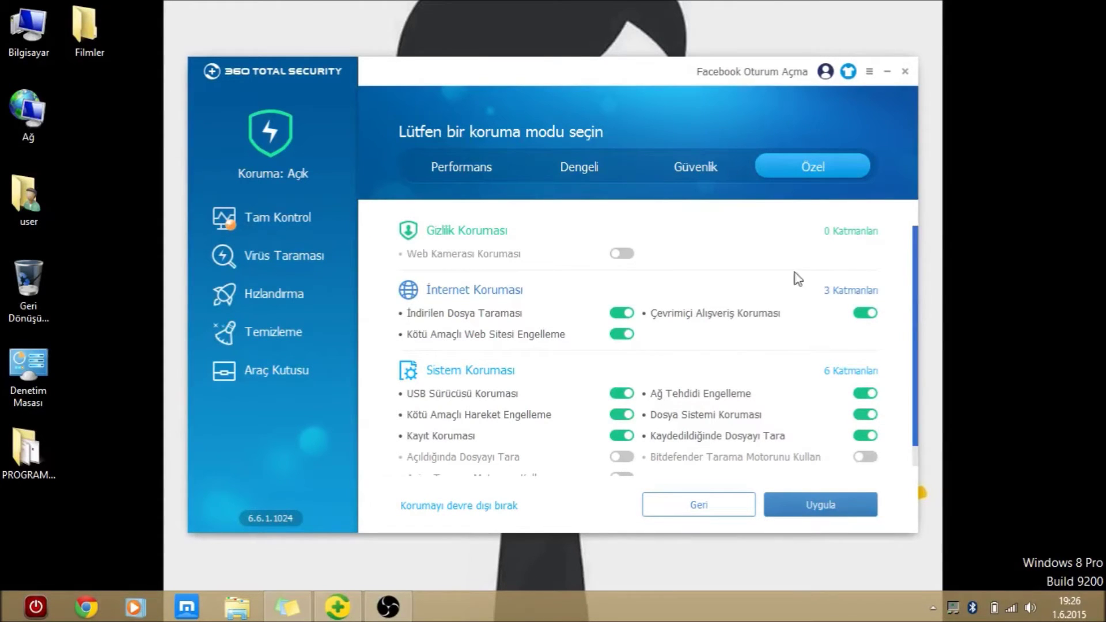
left_click(484, 170)
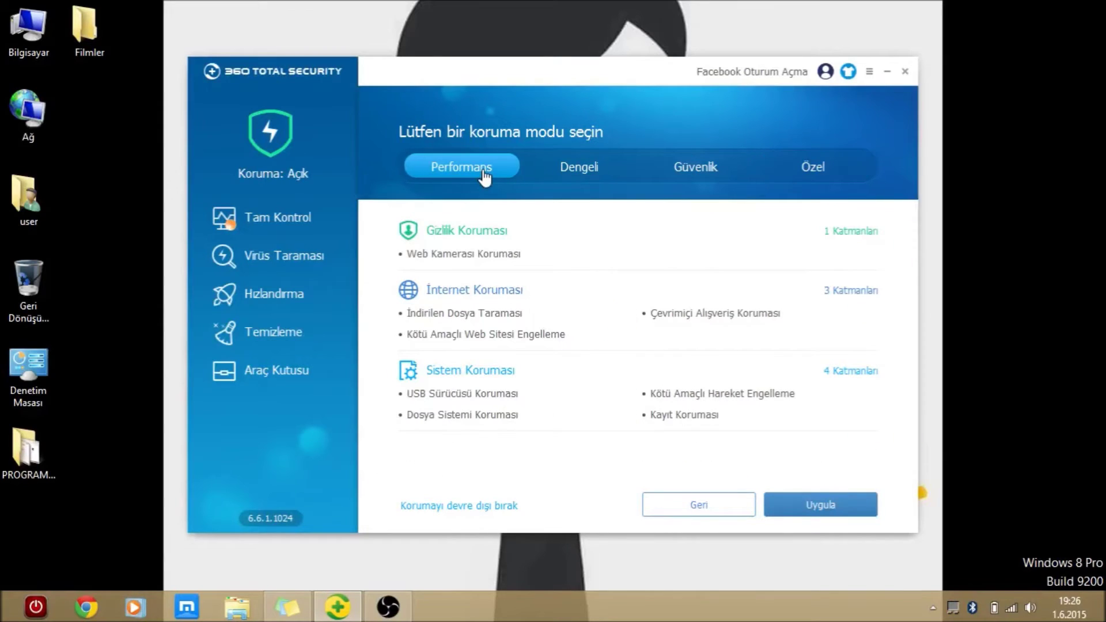
left_click(577, 169)
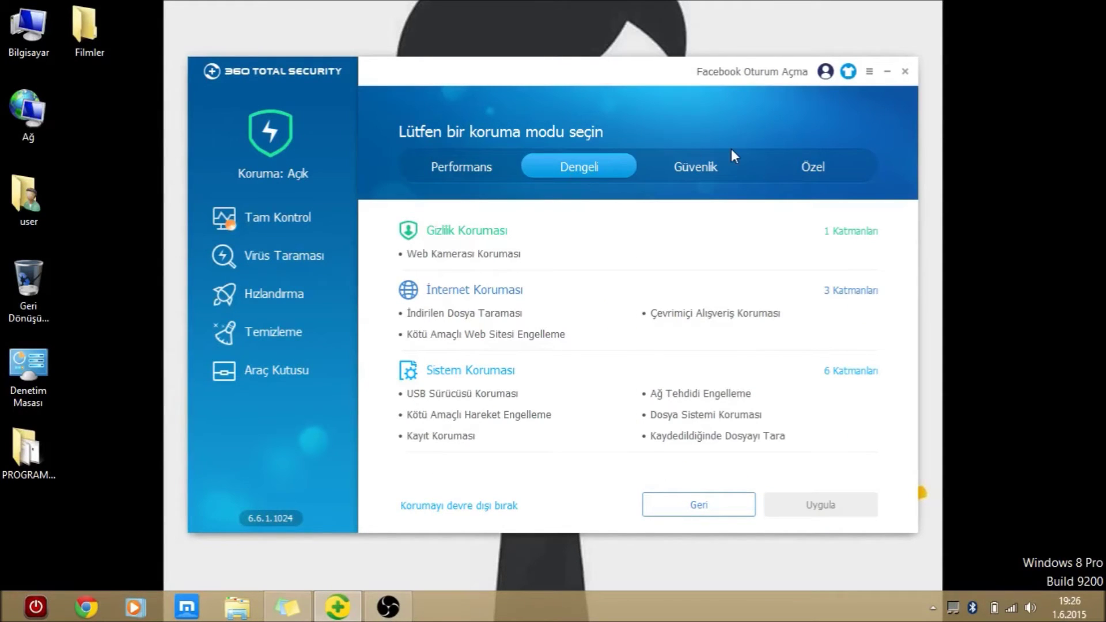
left_click(718, 176)
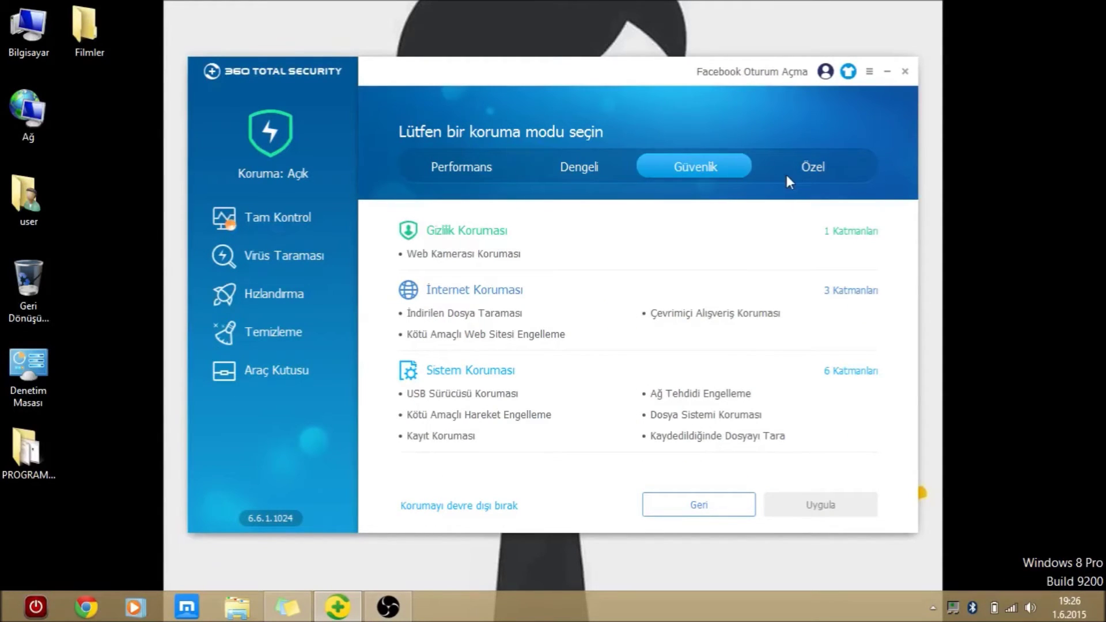
left_click(795, 175)
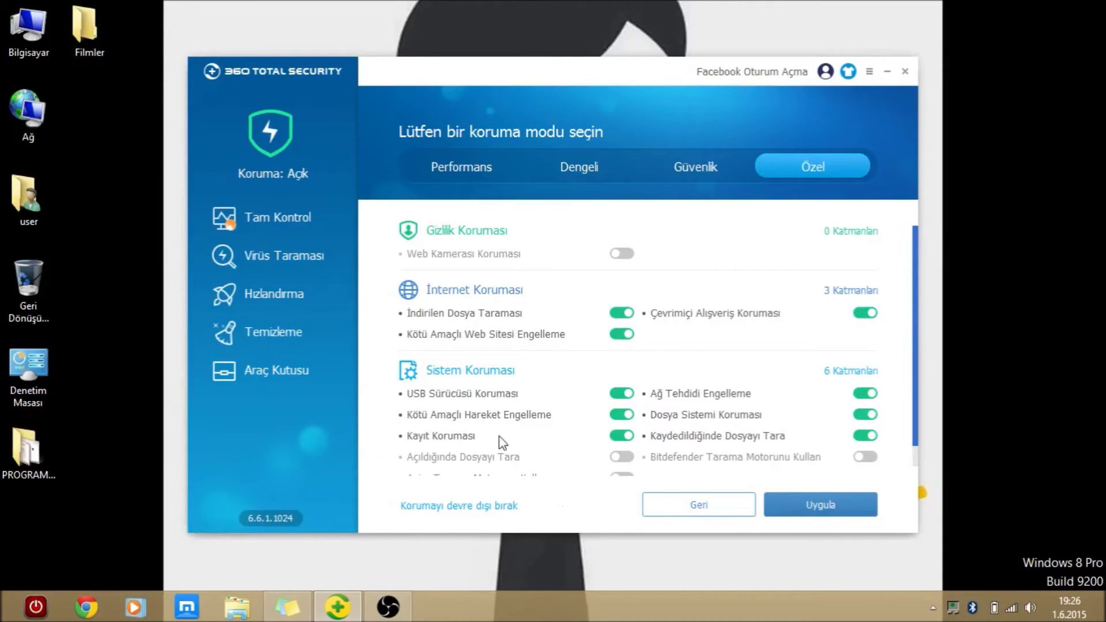
Run the repair for the problems found by the full check, and cancel it during the Temizleme stage
left_click(307, 214)
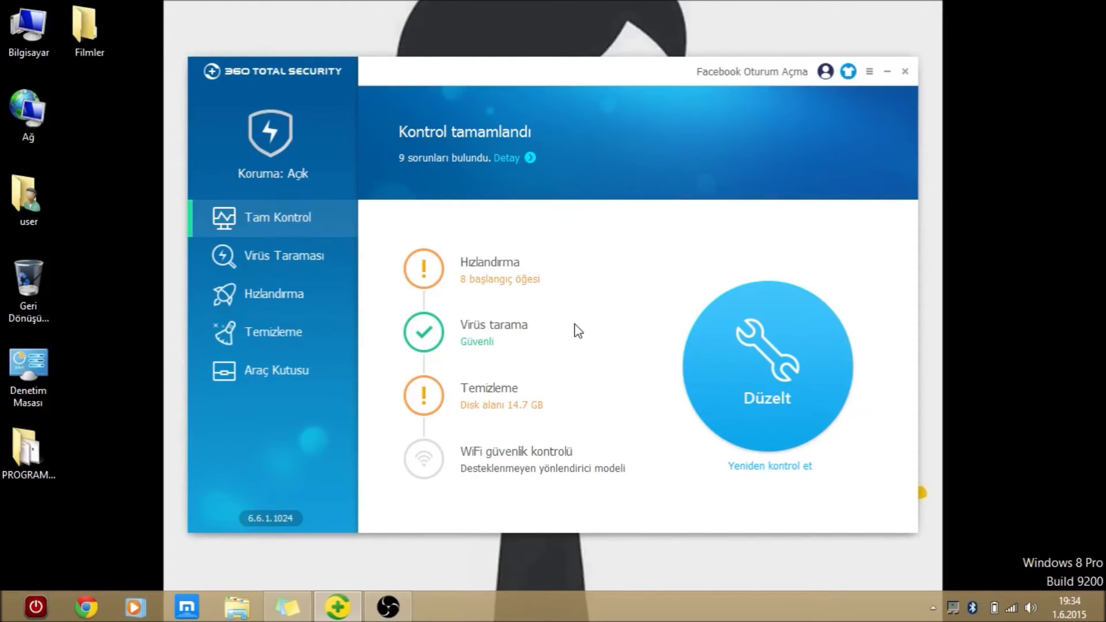
left_click(785, 371)
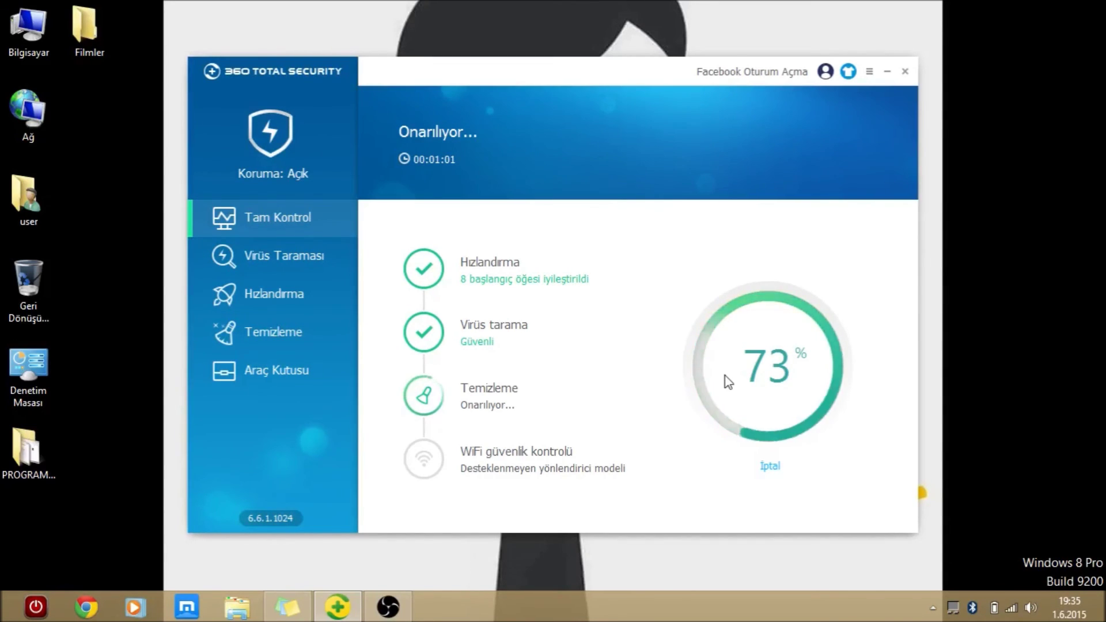
left_click(768, 473)
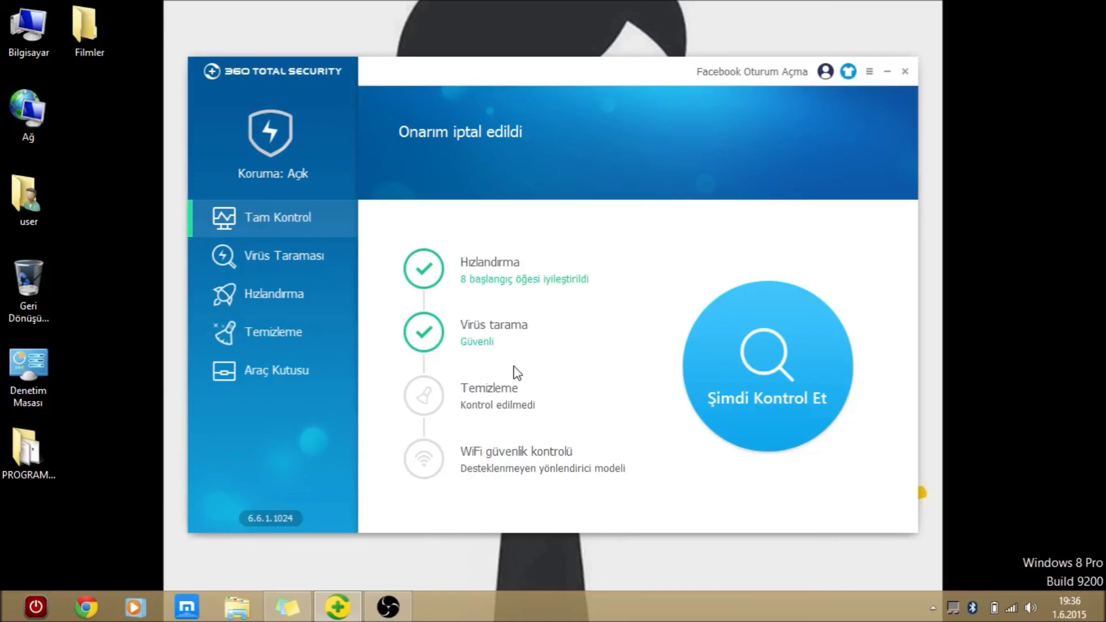
left_click(387, 606)
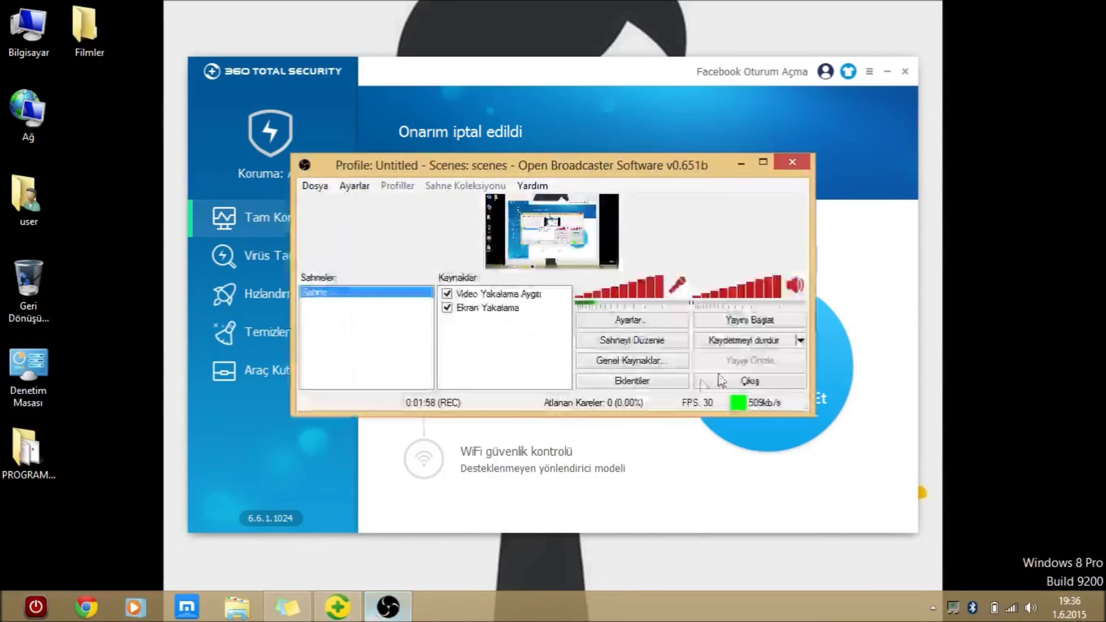